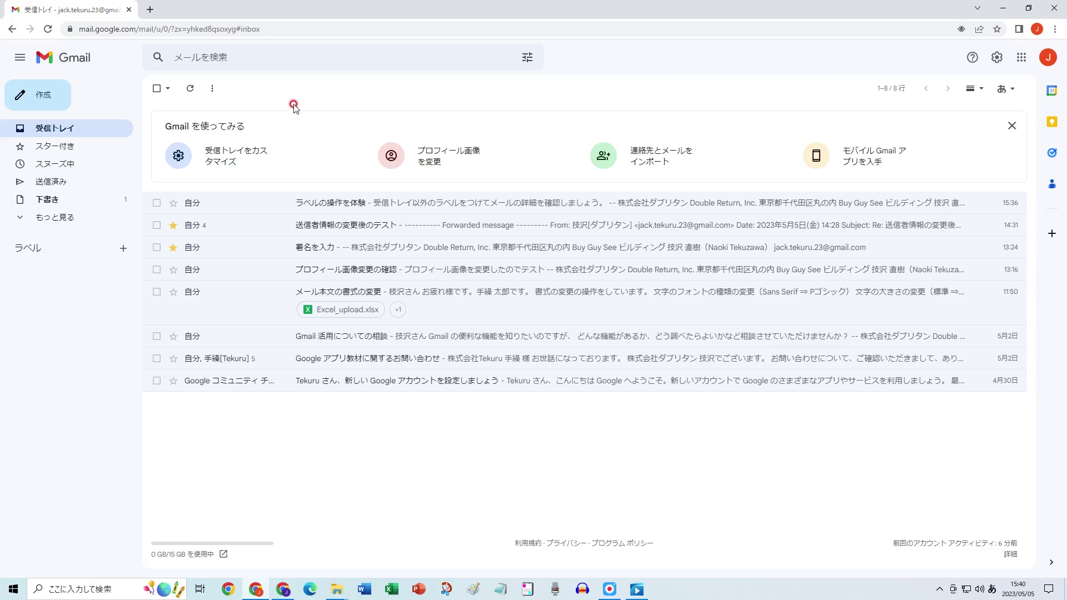
- Create a new label named お問い合わせ
left_click(88, 223)
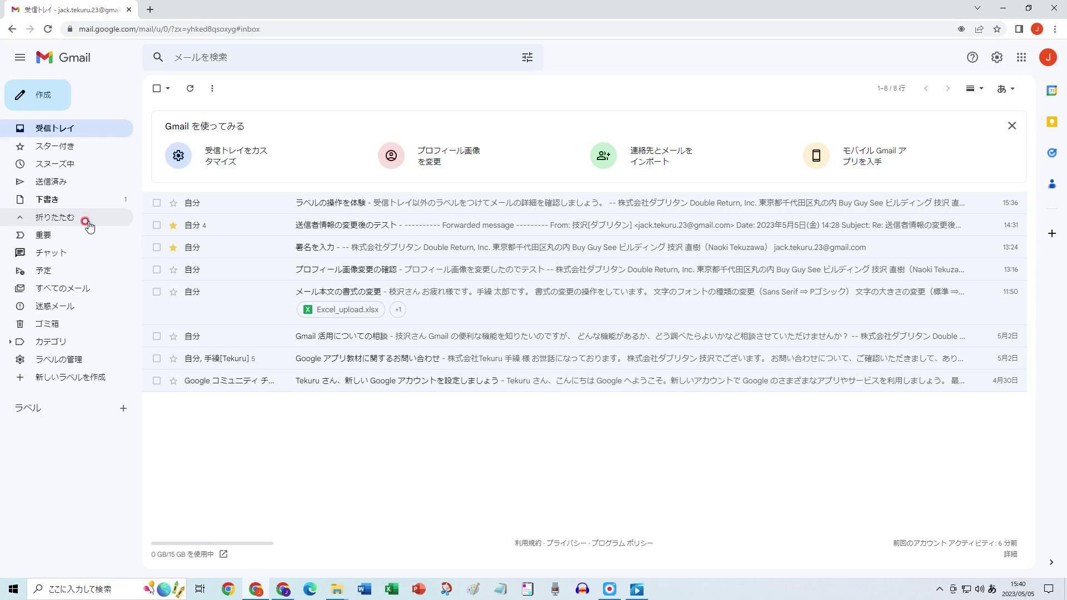
left_click(110, 378)
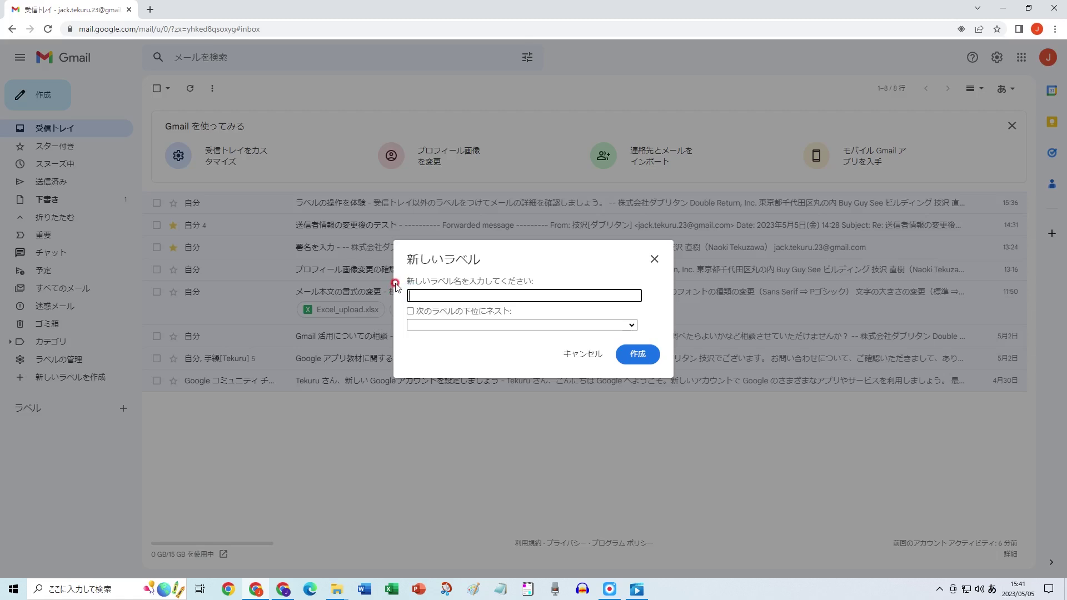
type("お問い合わせ")
key("Return")
left_click(635, 354)
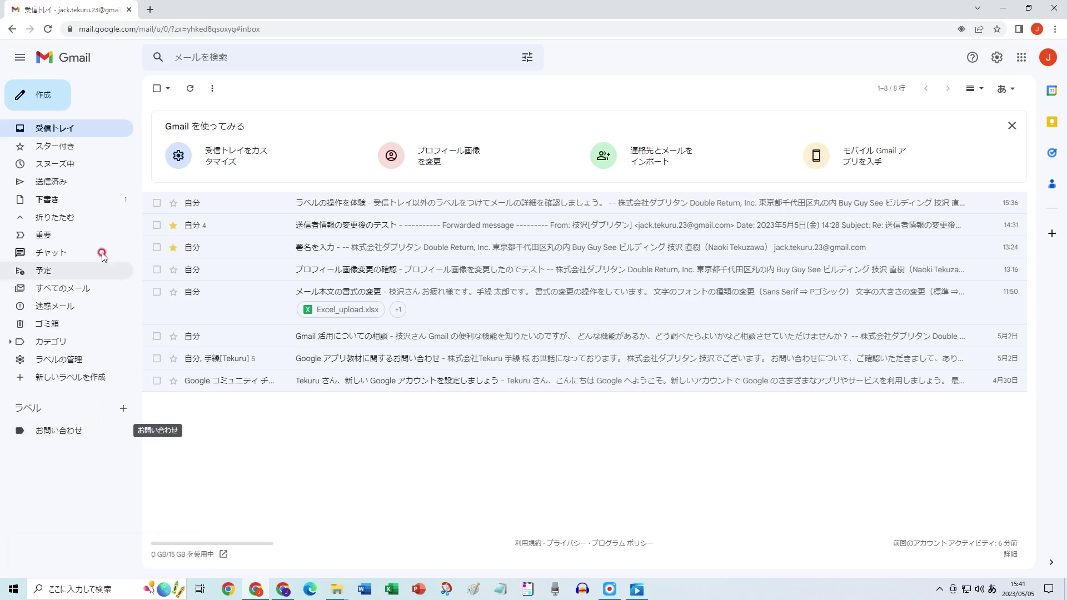
- Collapse the extended mailbox list above the labels section
left_click(81, 218)
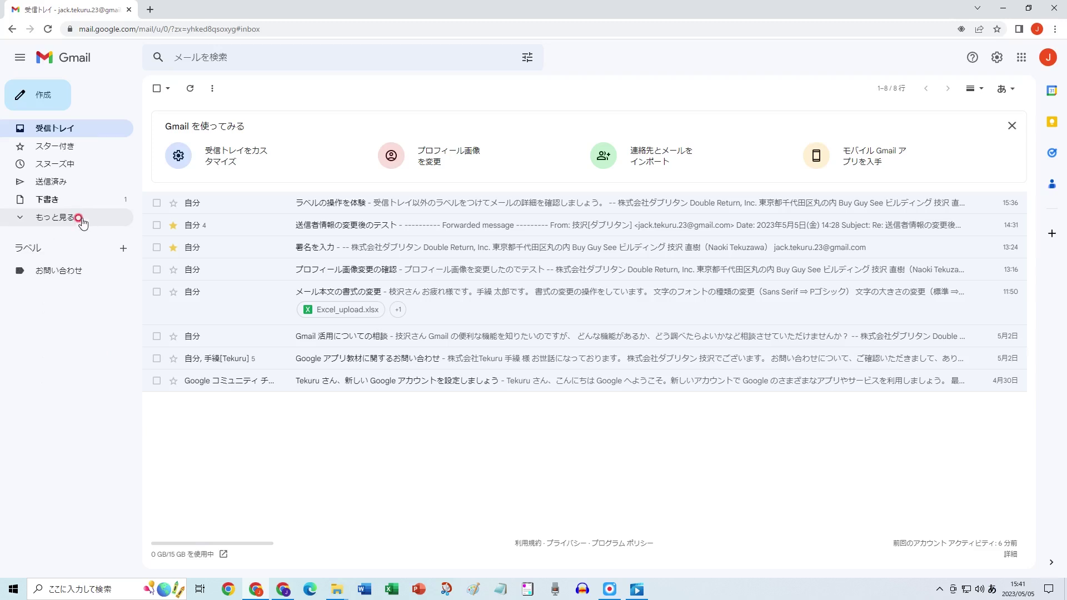
left_click(80, 220)
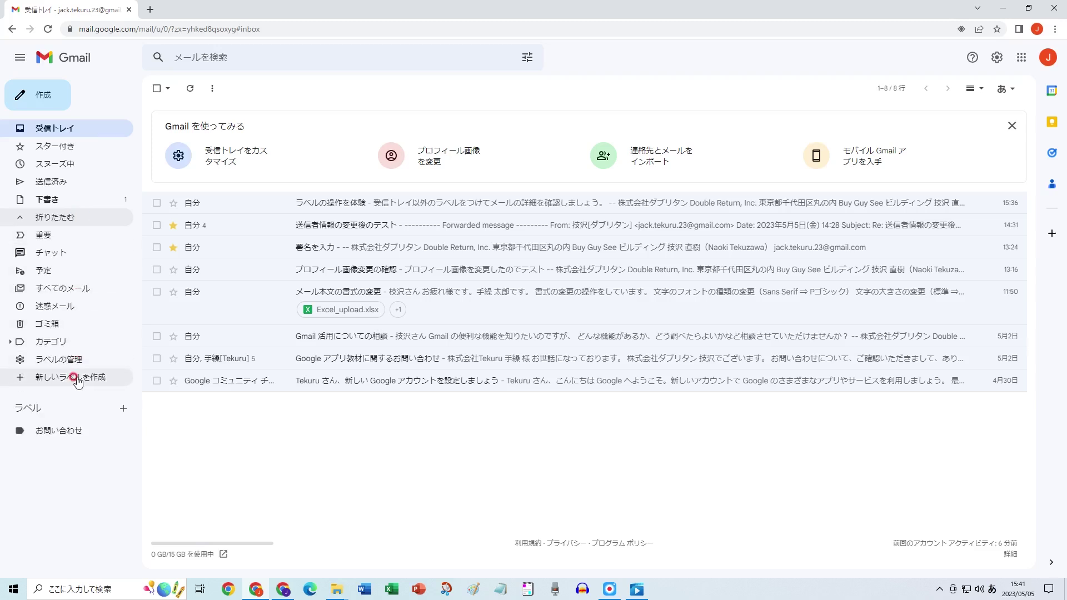
left_click(82, 218)
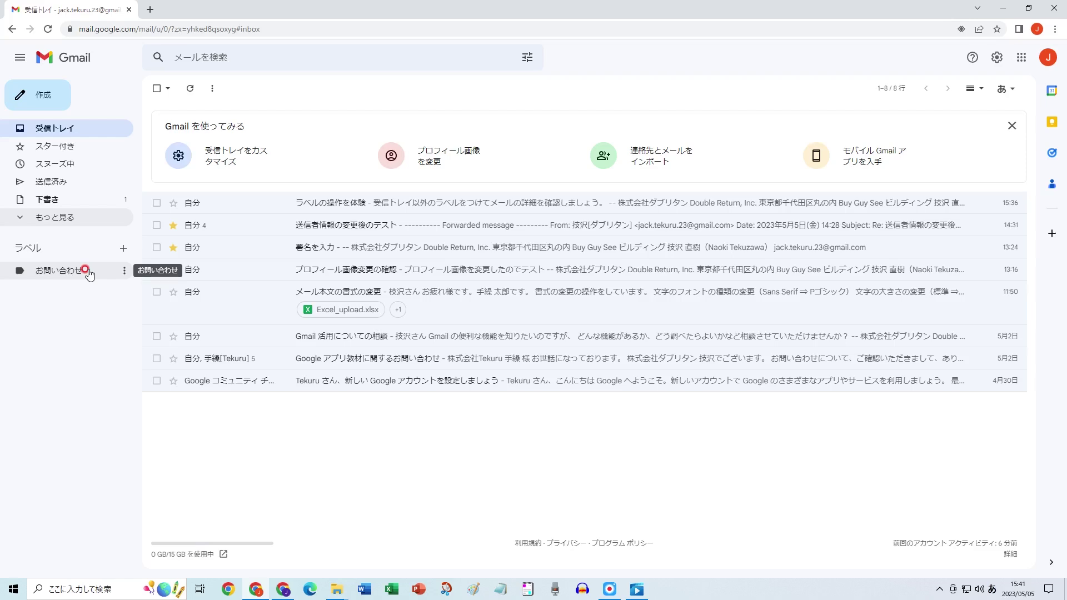
- Create a label named Web サイトからのお問い合わせ nested under お問い合わせ
left_click(120, 249)
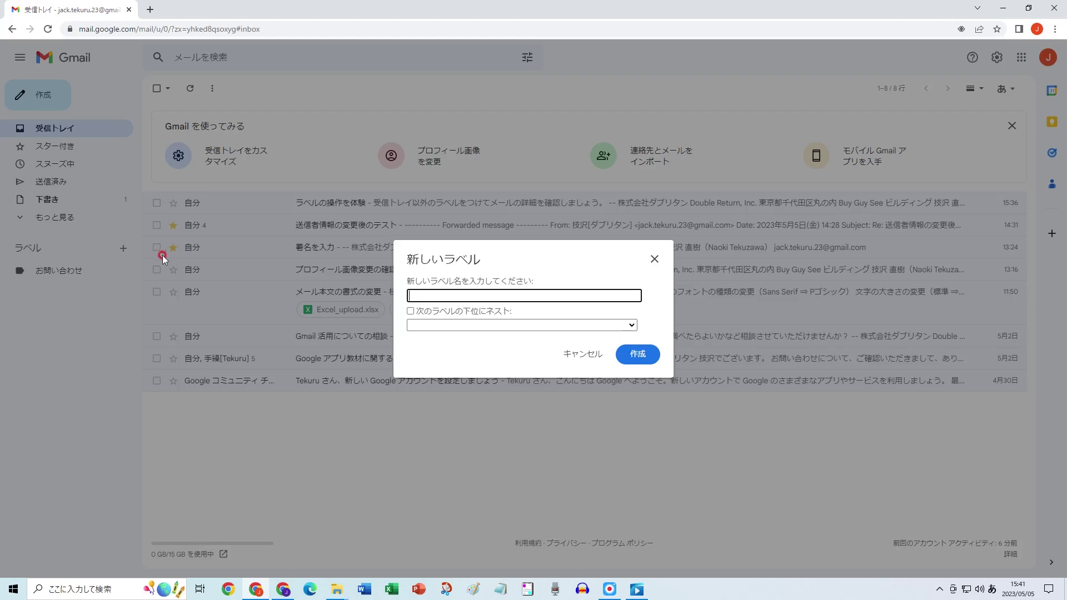
left_click(411, 311)
left_click(422, 325)
left_click(422, 348)
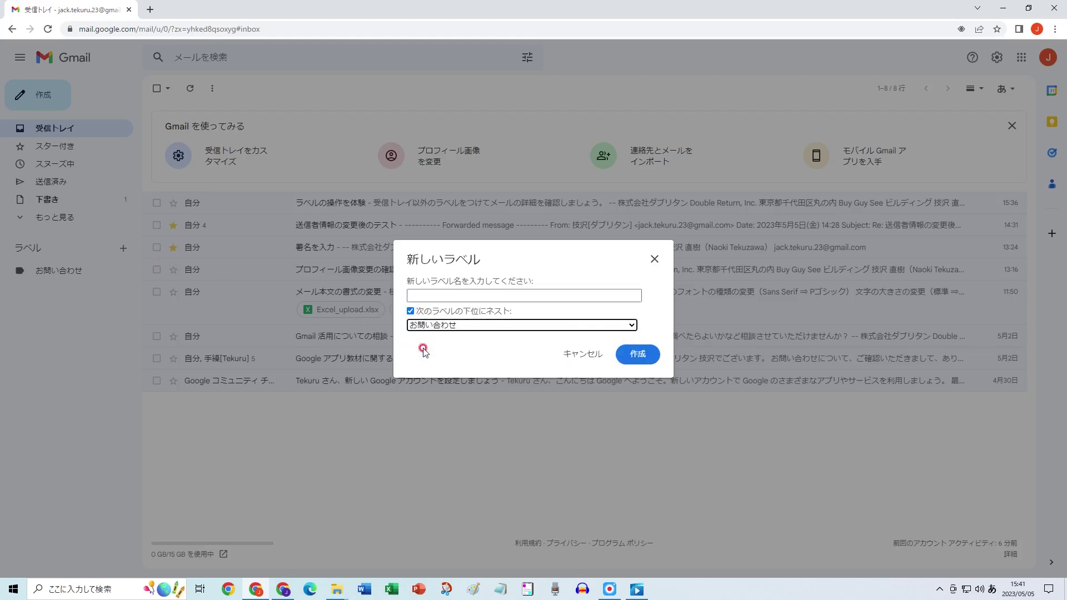
left_click(425, 295)
type("Webサイトからのおといあわせ")
key("space")
key("Return")
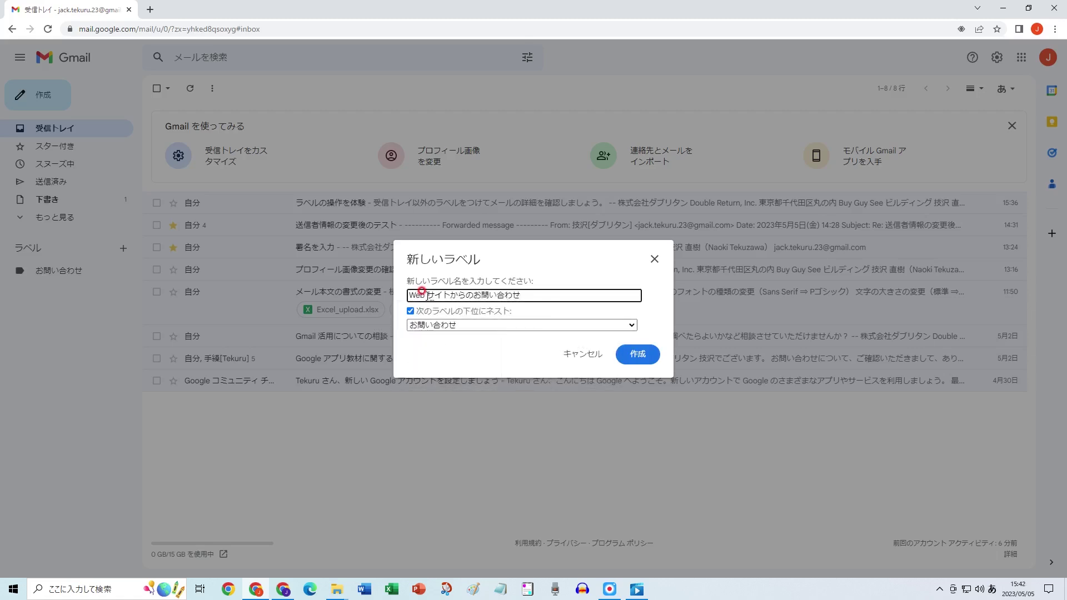
left_click(425, 325)
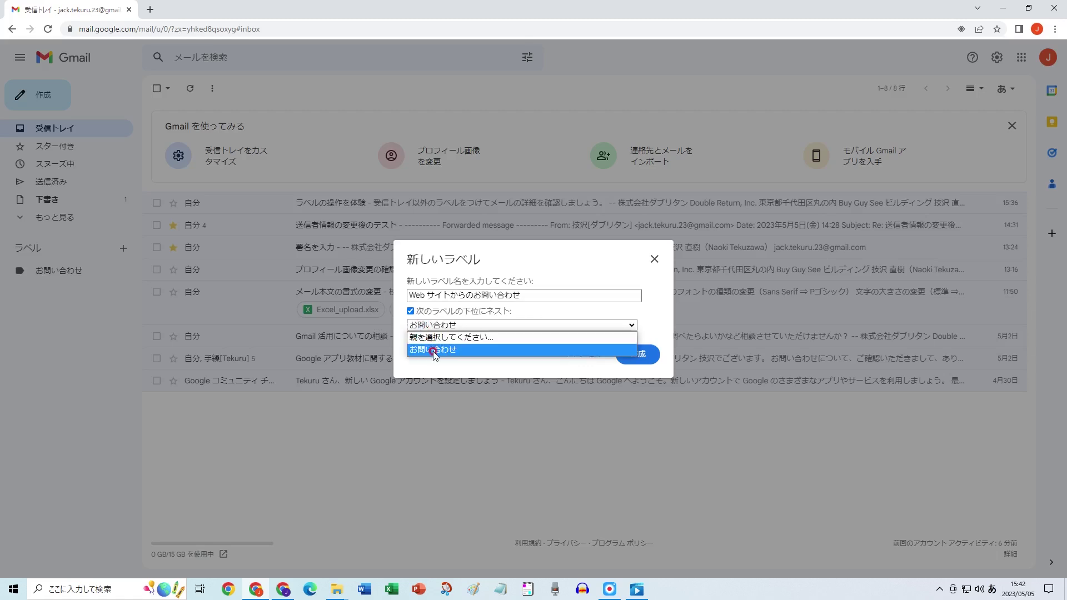
left_click(434, 350)
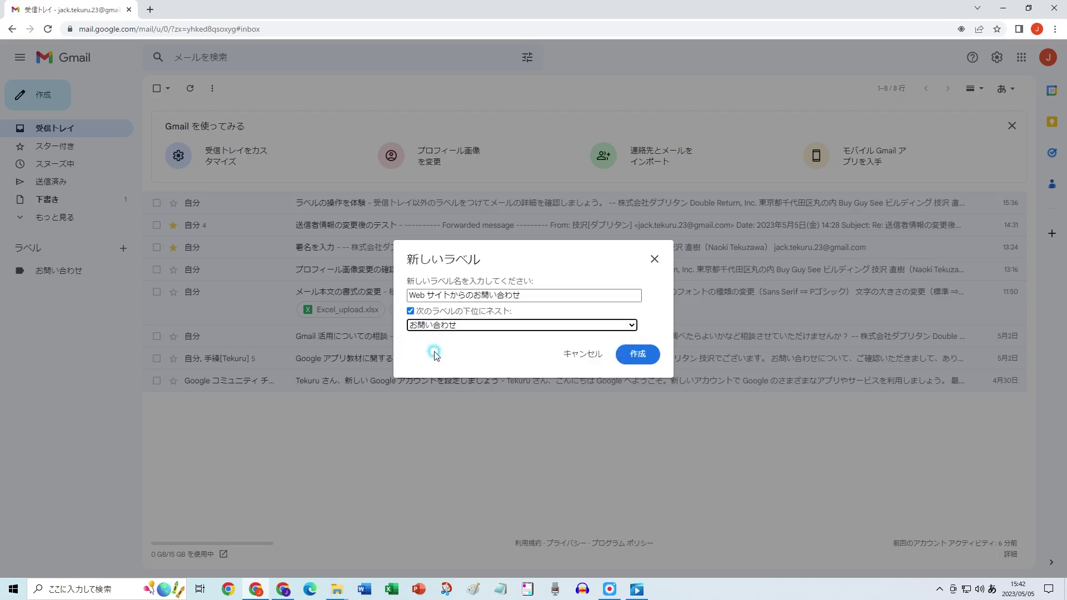
left_click(635, 354)
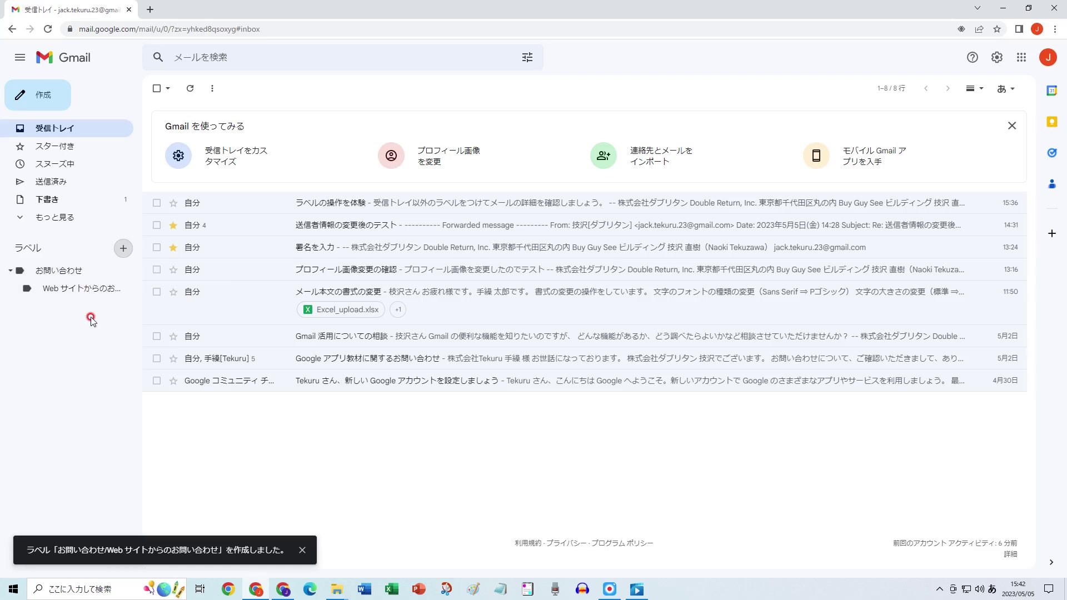
- View the messages under the お問い合わせ label and return to the inbox
left_click(101, 275)
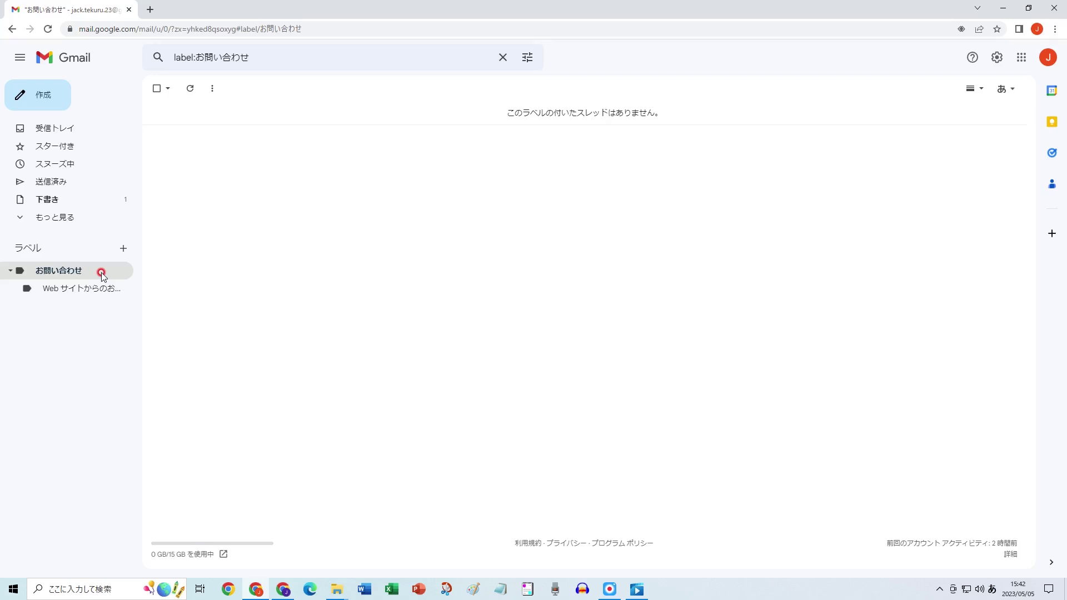
left_click(91, 128)
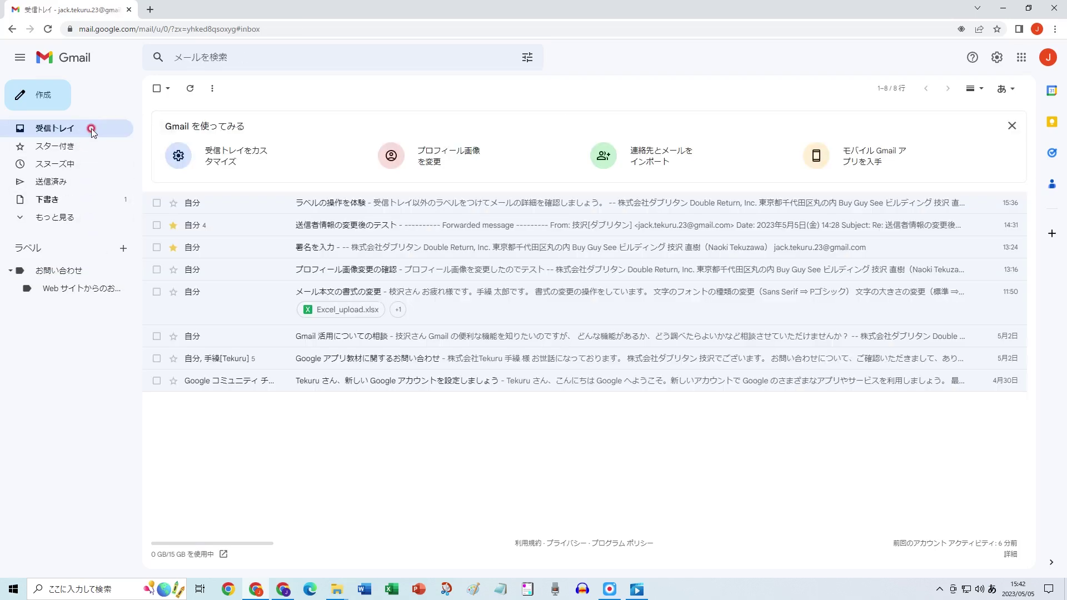
- Try the お問い合わせ label on the ラベルの操作を体験 message and take it off again
left_click(228, 208)
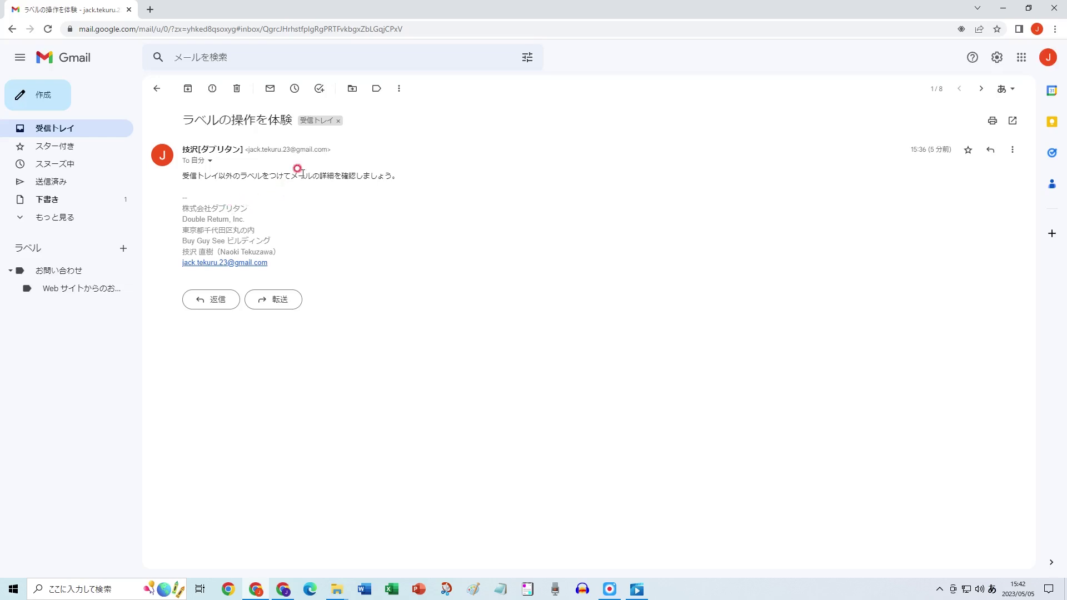
left_click(373, 90)
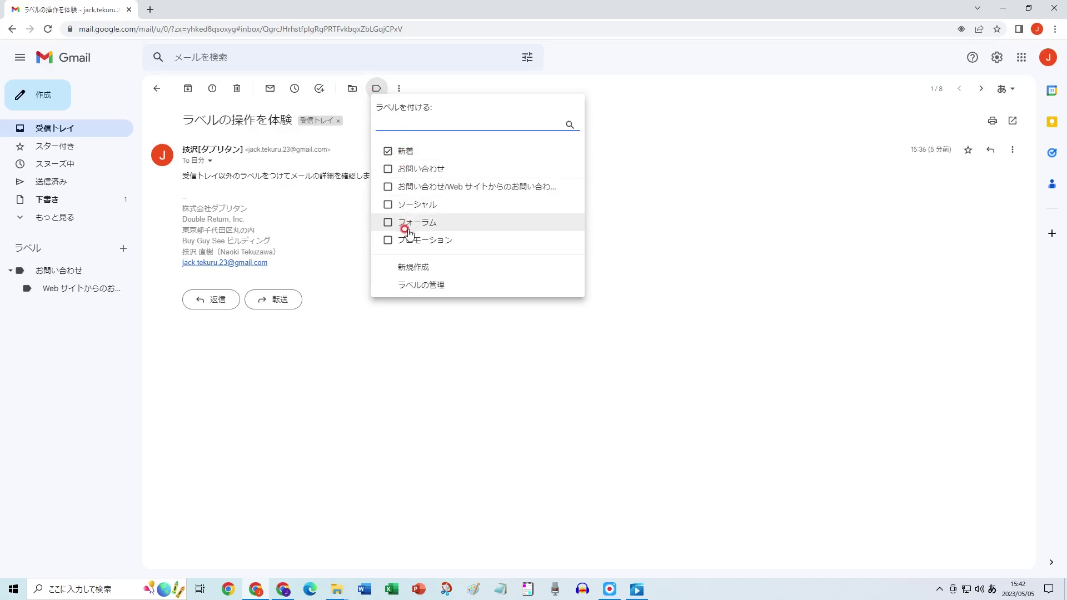
left_click(406, 170)
left_click(410, 173)
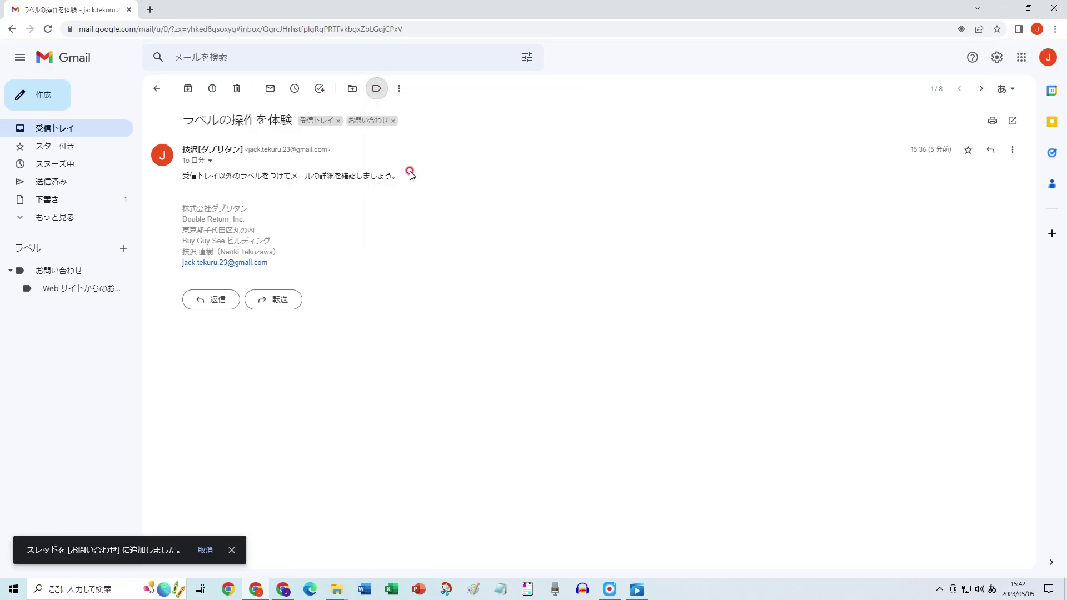
left_click(377, 89)
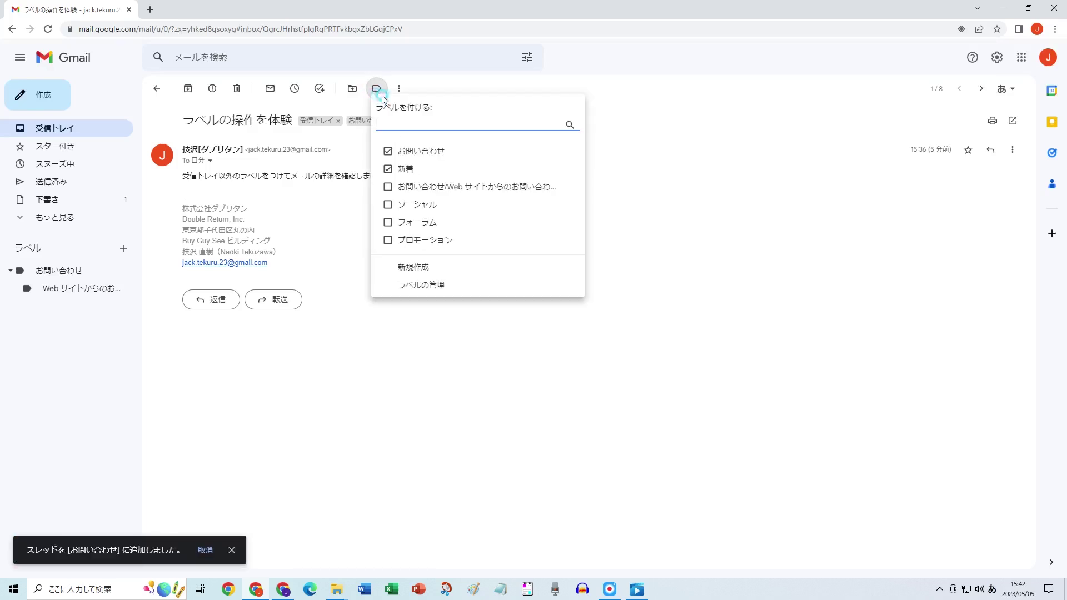
left_click(413, 148)
- Move the ラベルの操作を体験 message from the inbox to the お問い合わせ label and view that label's messages
left_click(122, 131)
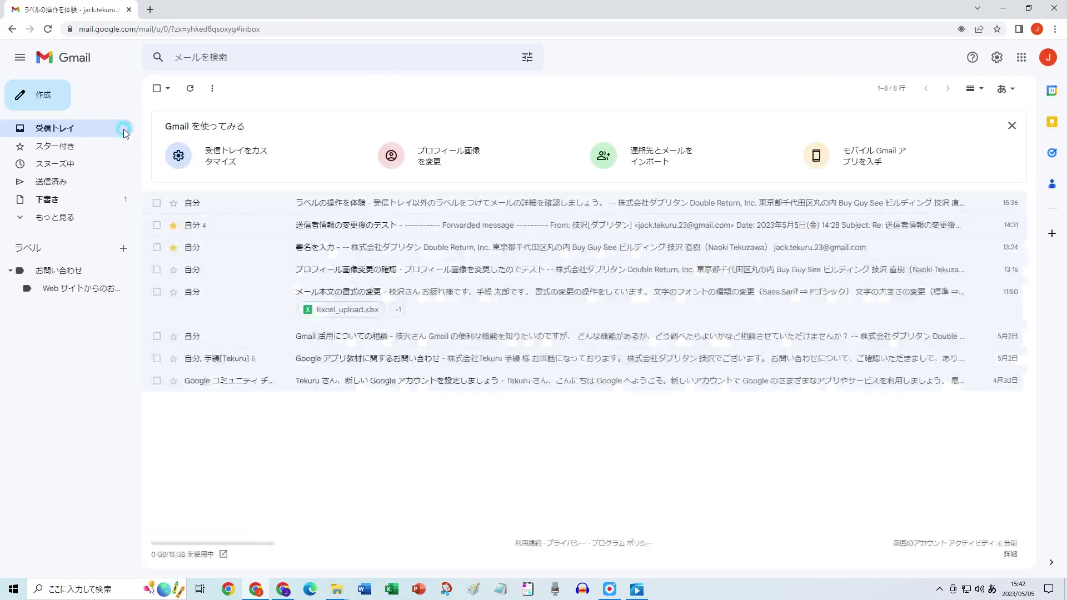
left_click_drag(261, 206, 101, 278)
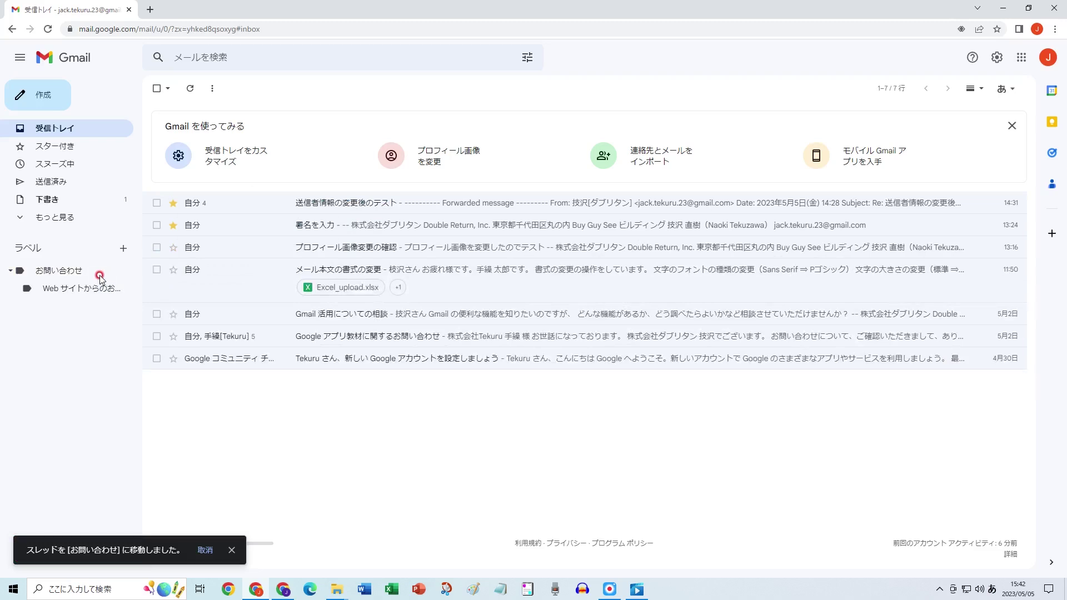
left_click(77, 273)
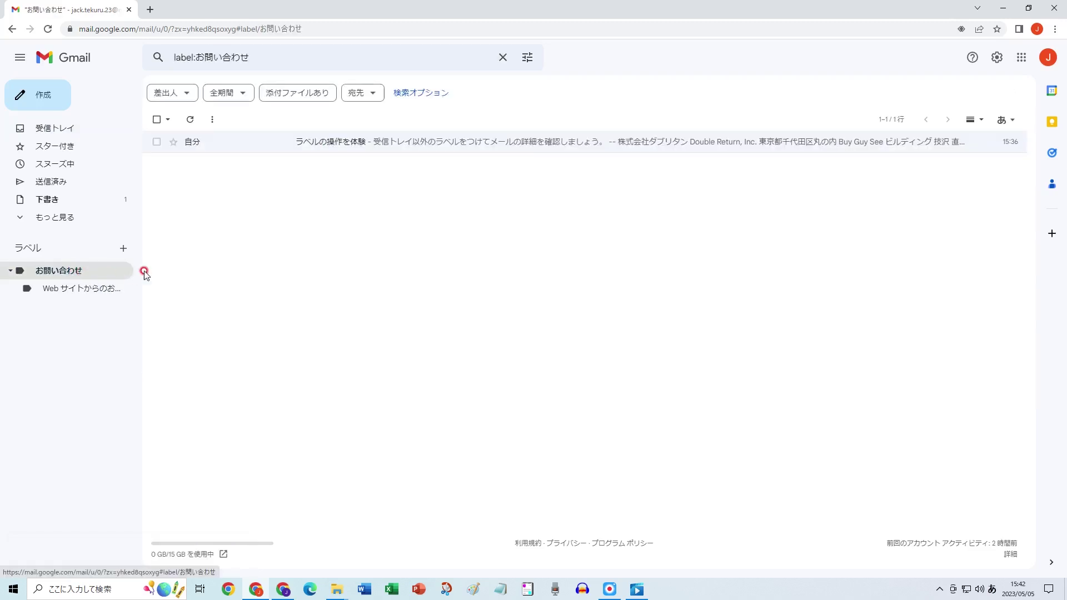
- Open the ラベルの操作を体験 message and remove its お問い合わせ label
left_click(260, 146)
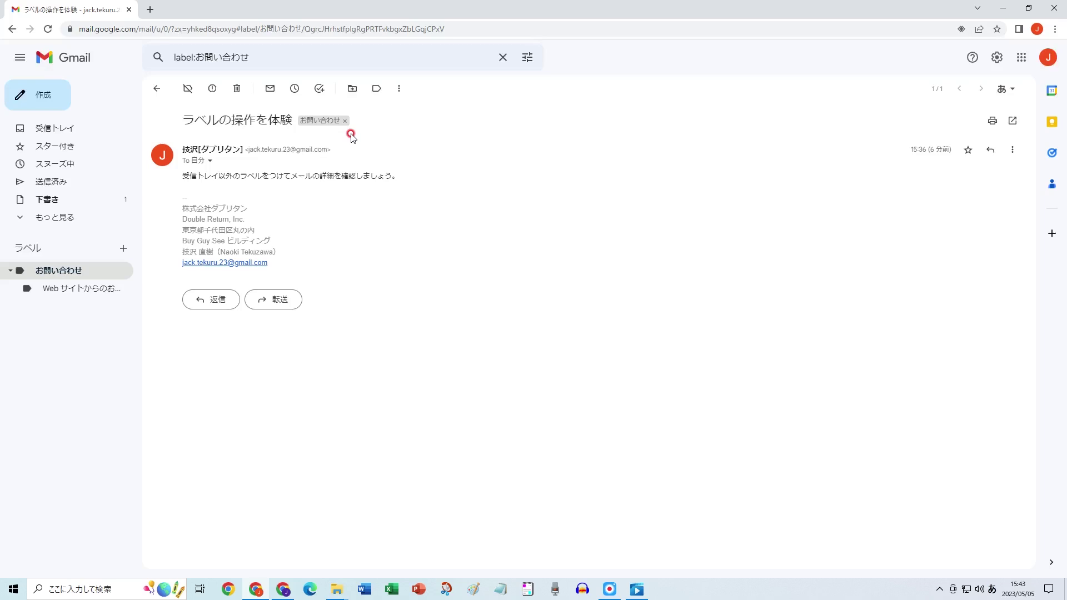
left_click(376, 88)
left_click(386, 151)
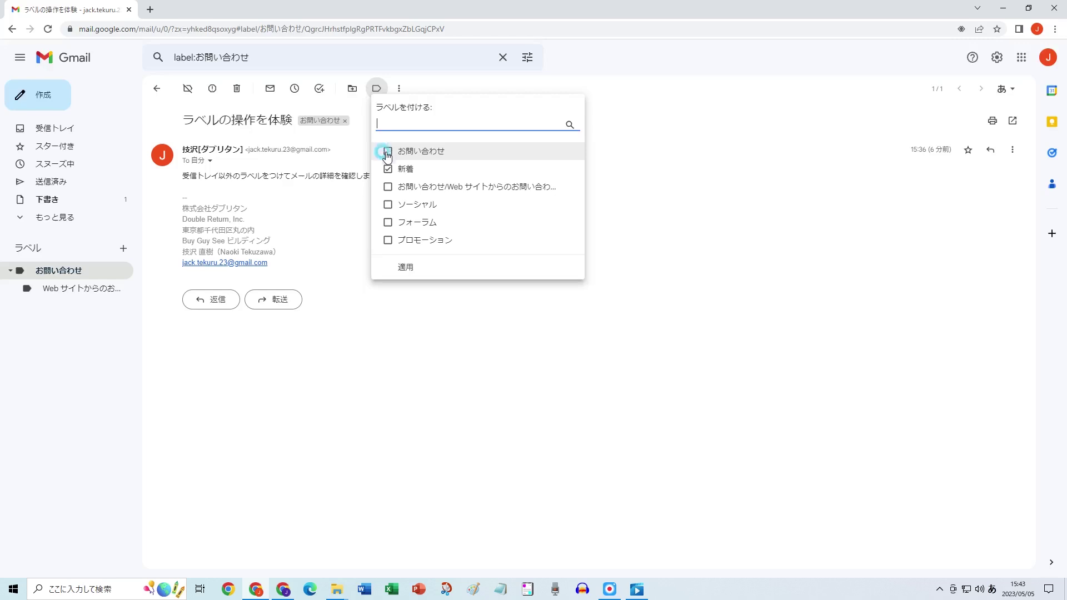
left_click(388, 158)
left_click(388, 156)
left_click(388, 157)
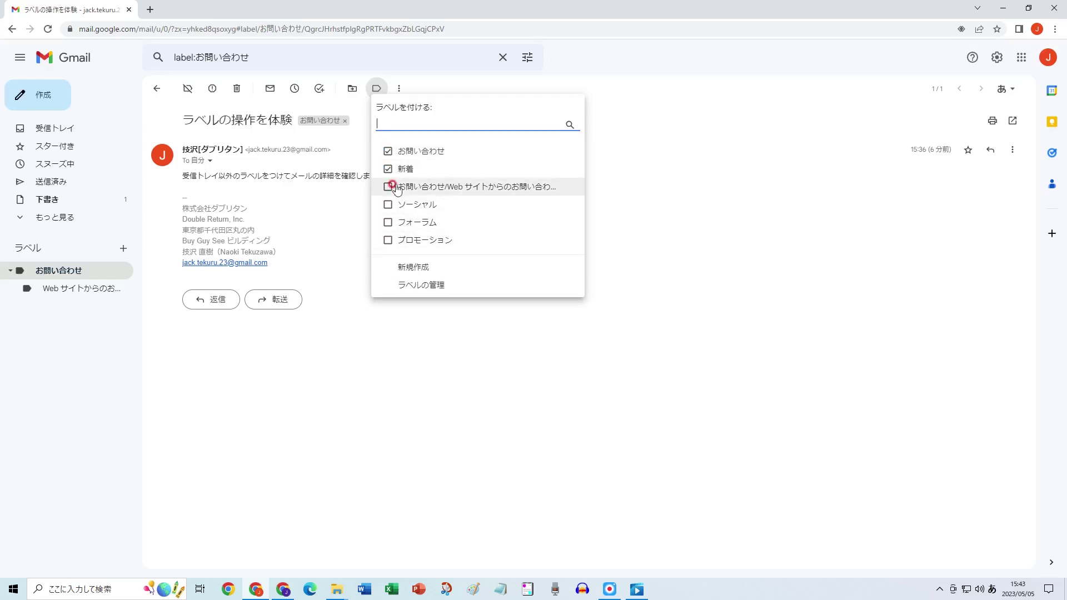
left_click(390, 156)
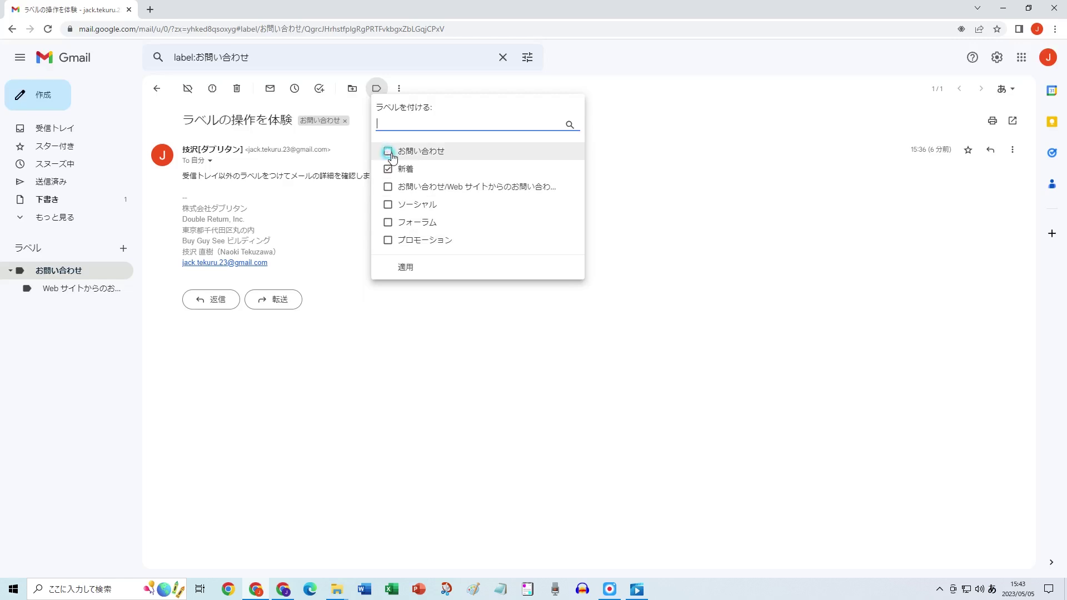
left_click(403, 271)
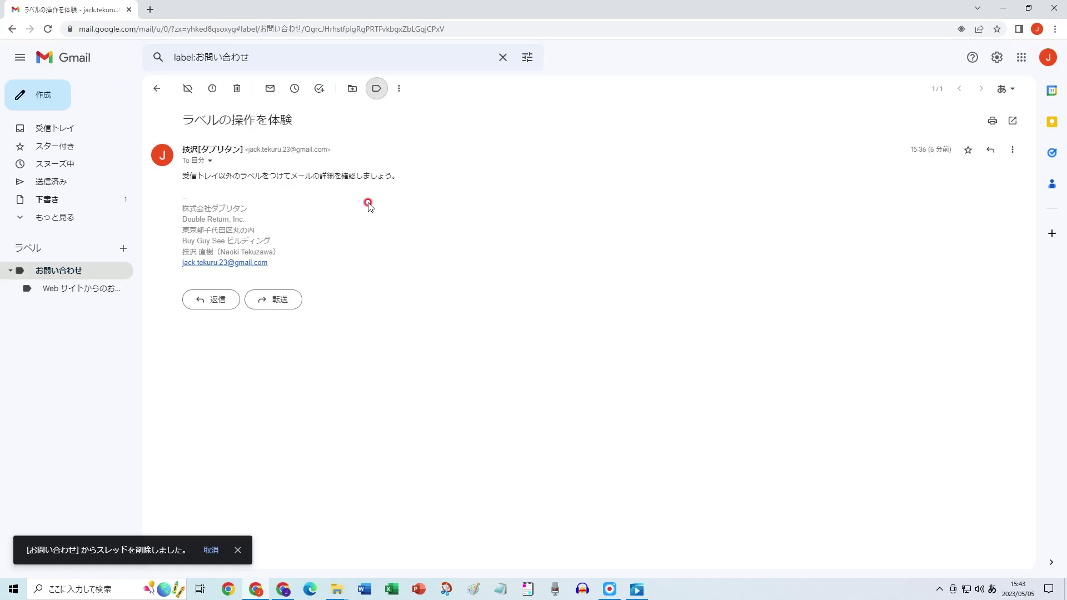
- Apply the nested label お問い合わせ/Web サイトからのお問い合わせ to the open message
left_click(377, 89)
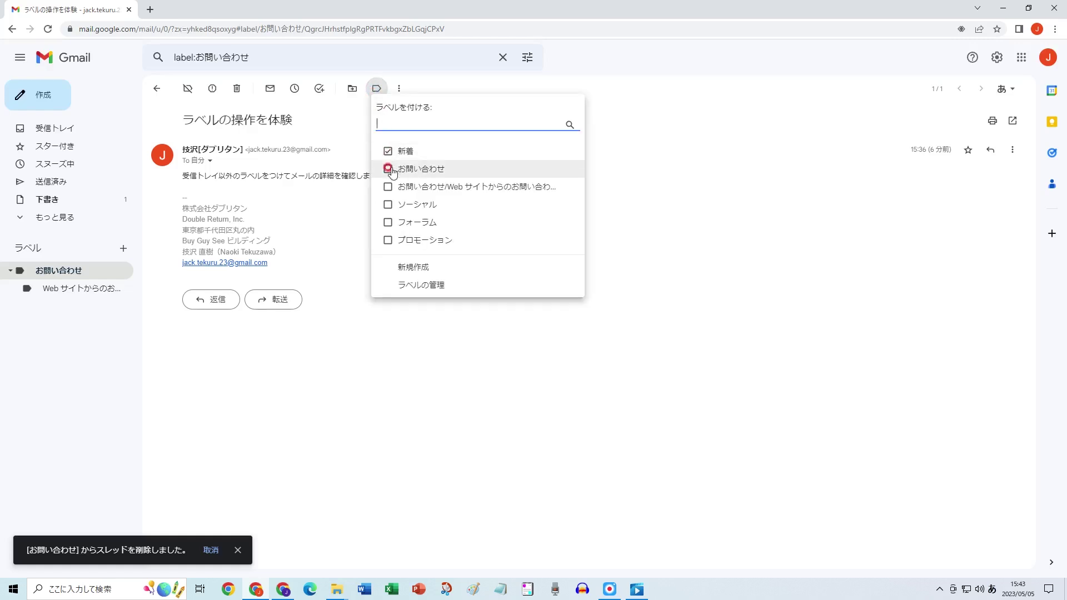
left_click(388, 187)
left_click(397, 268)
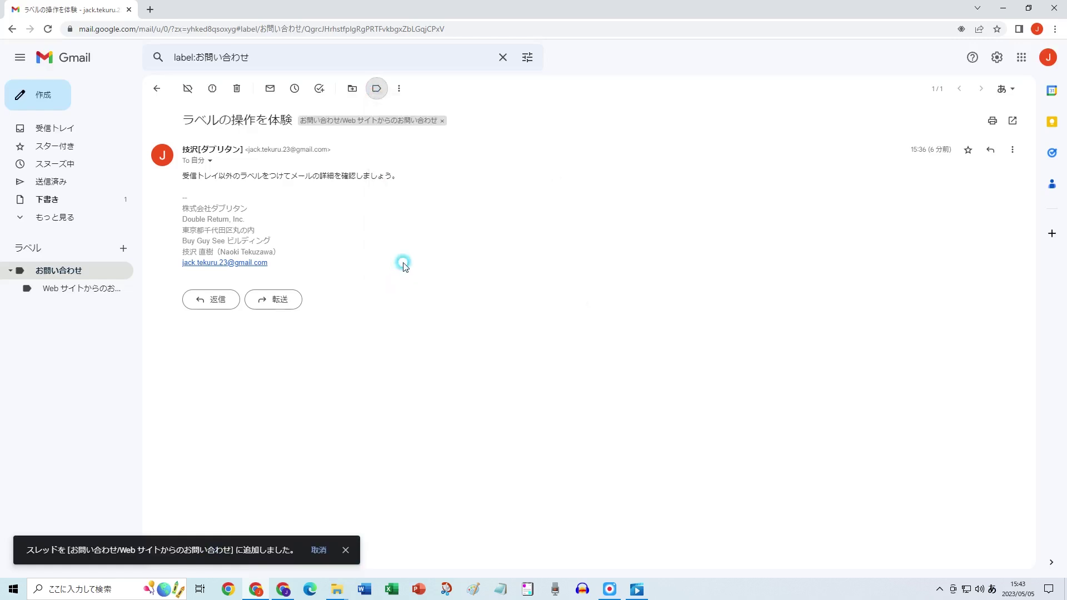
- View the messages filed under the nested Web サイトからのお問い合わせ label
left_click(120, 290)
left_click(111, 289)
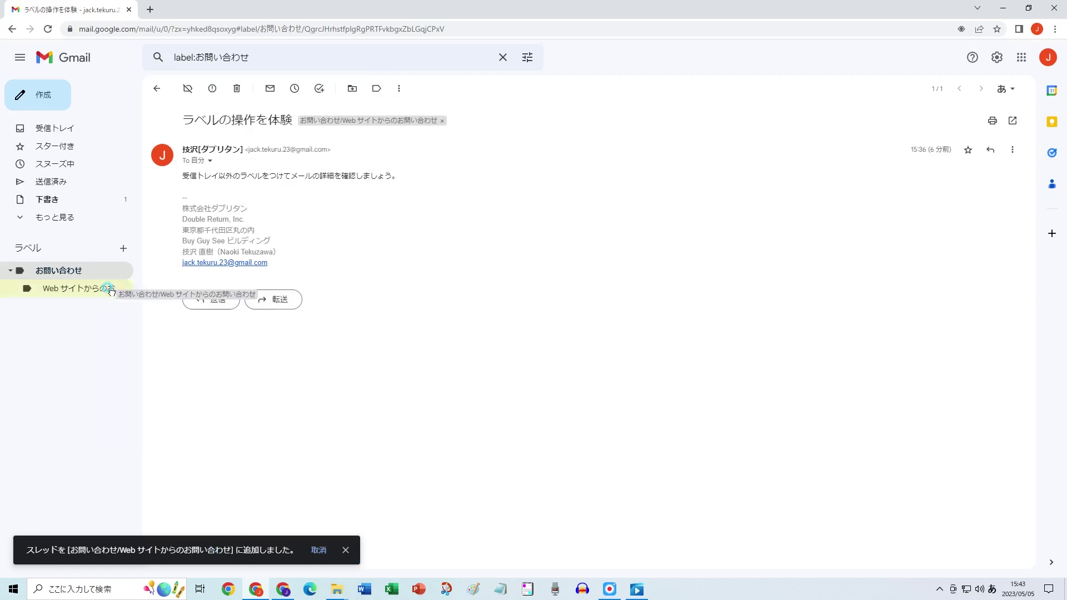
left_click(104, 290)
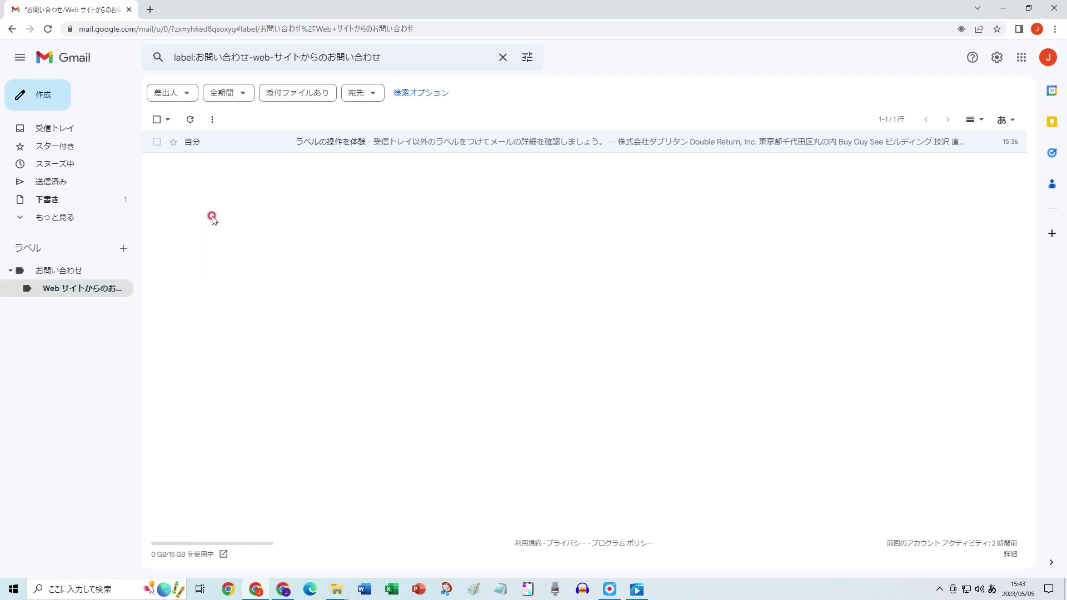
- Open the inbox message 署名を入力 and try selecting both お問い合わせ and its nested label, leaving without applying them
left_click(93, 136)
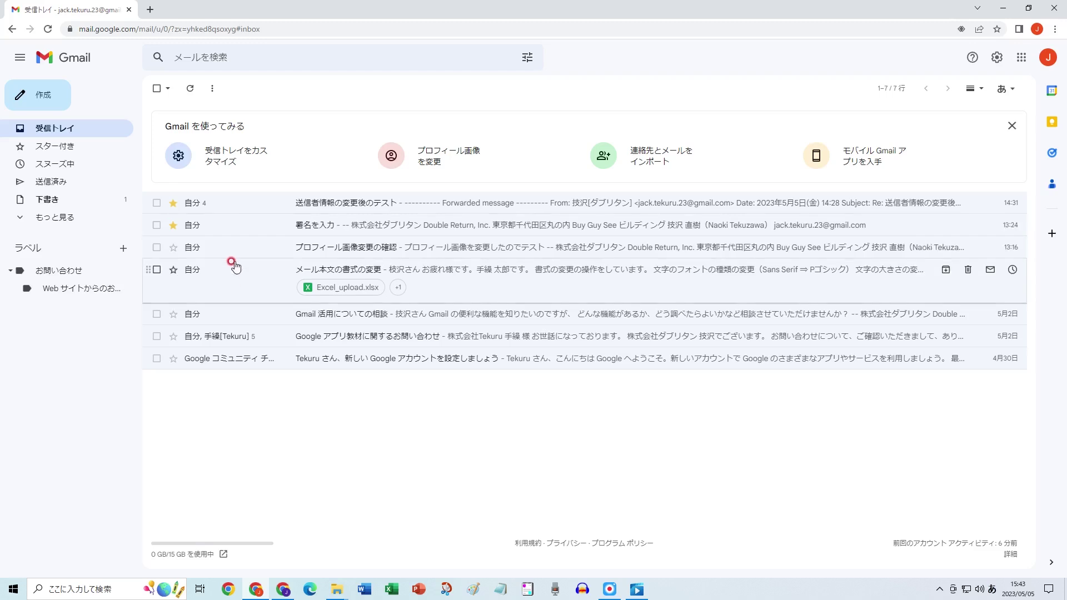
left_click(234, 227)
left_click(375, 91)
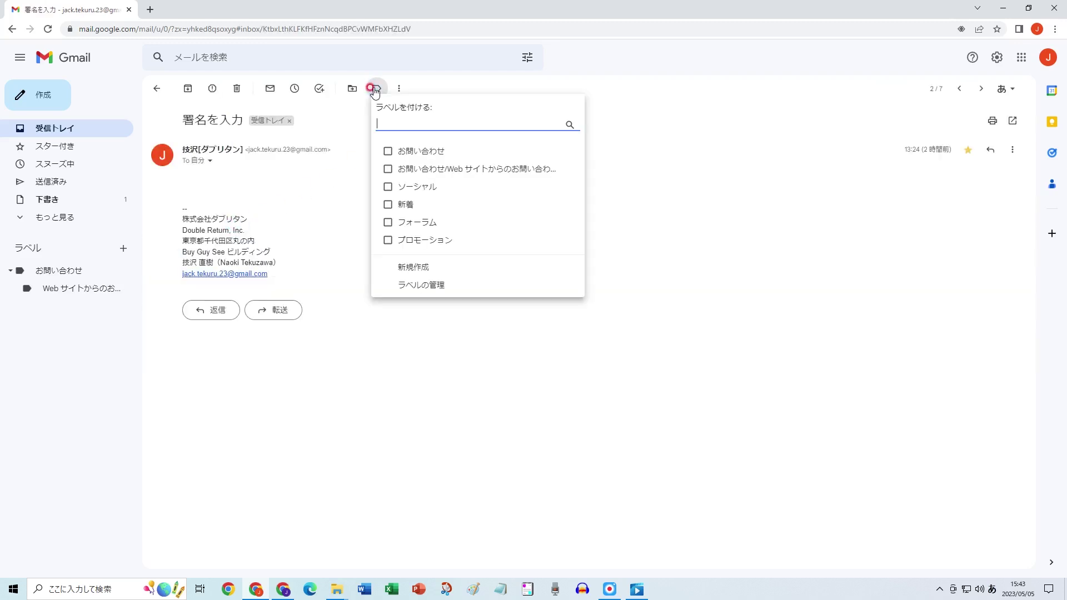
left_click(386, 151)
left_click(387, 169)
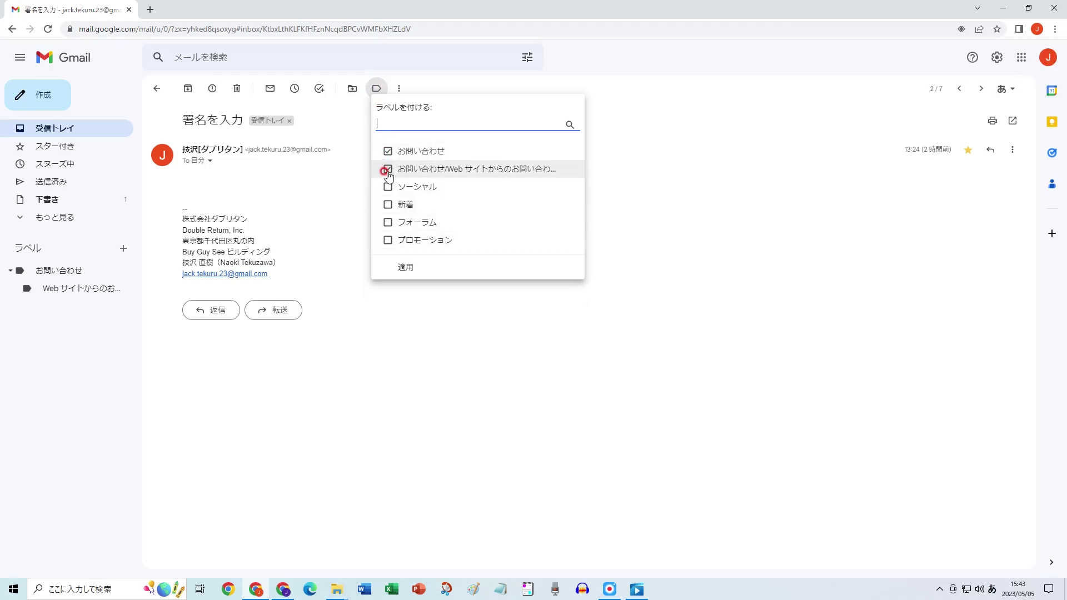
left_click(388, 169)
left_click(387, 151)
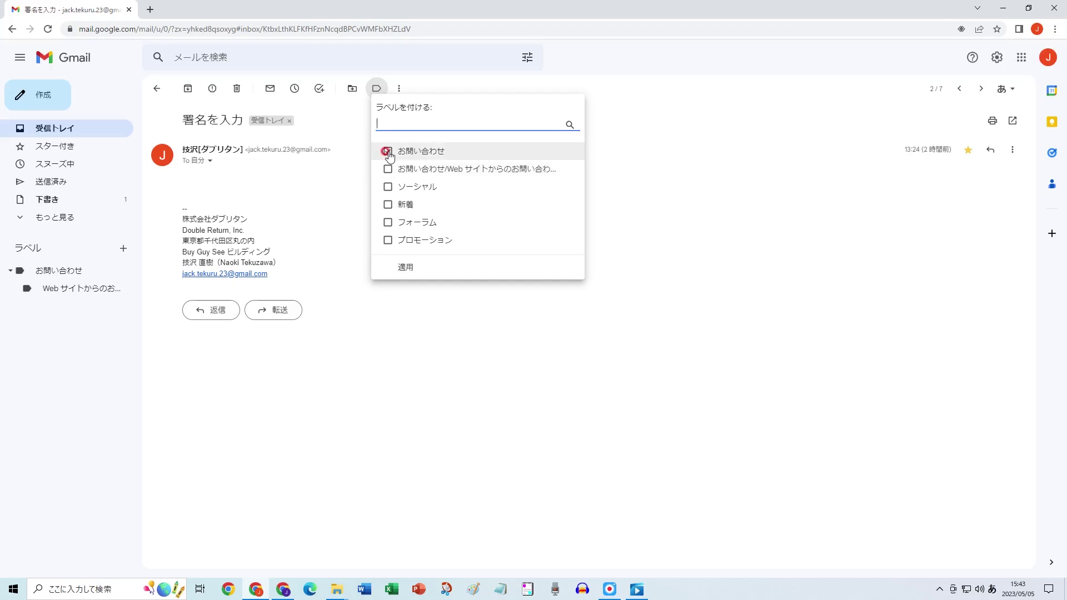
left_click(327, 174)
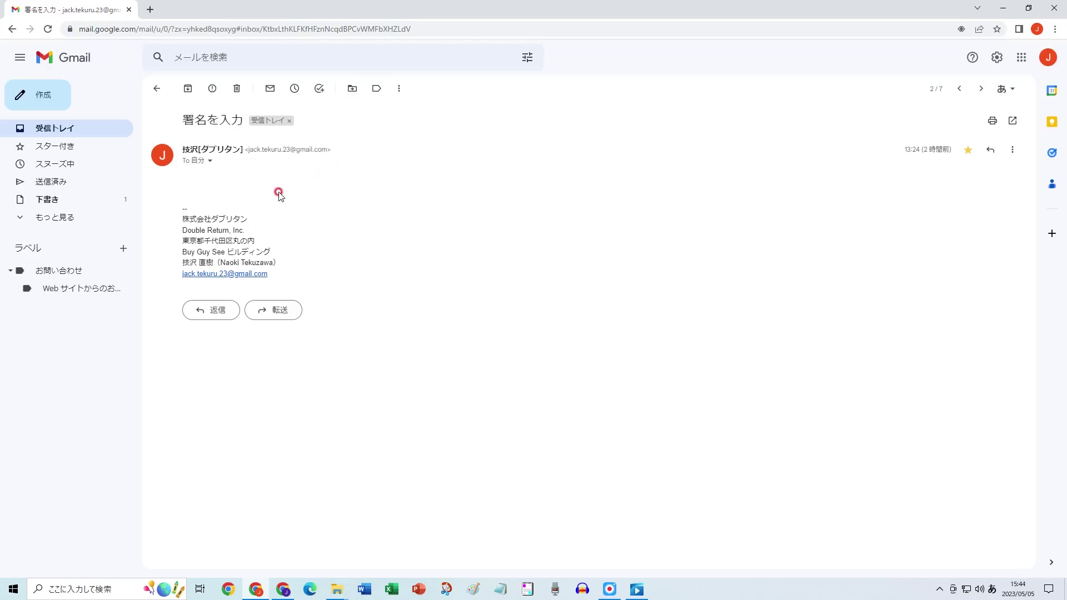
- View the messages under the お問い合わせ label and examine the label's options for colour, visibility, editing and deletion
left_click(94, 275)
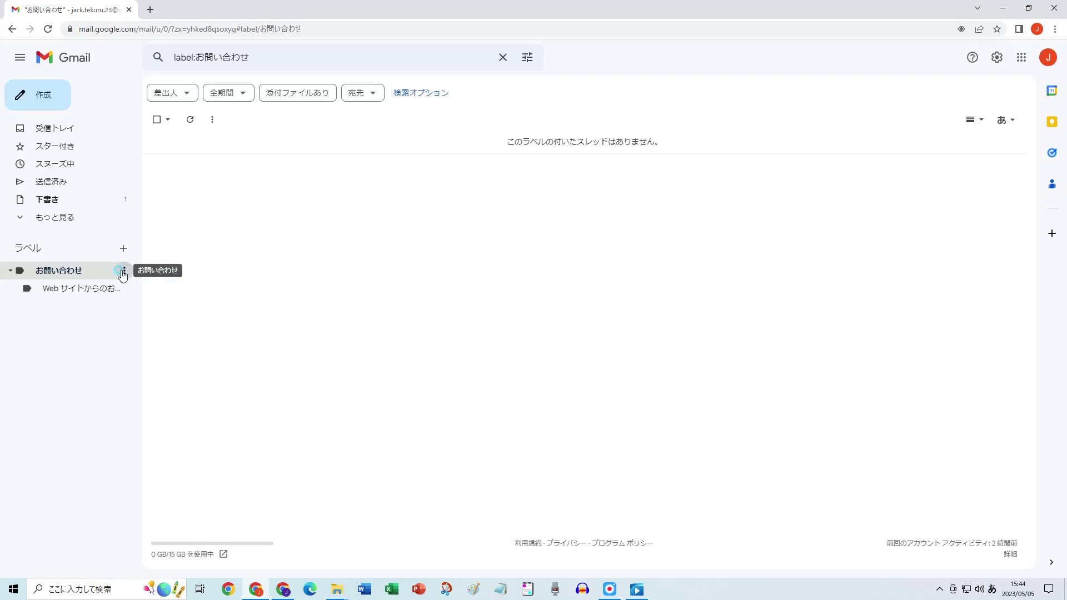
left_click(123, 272)
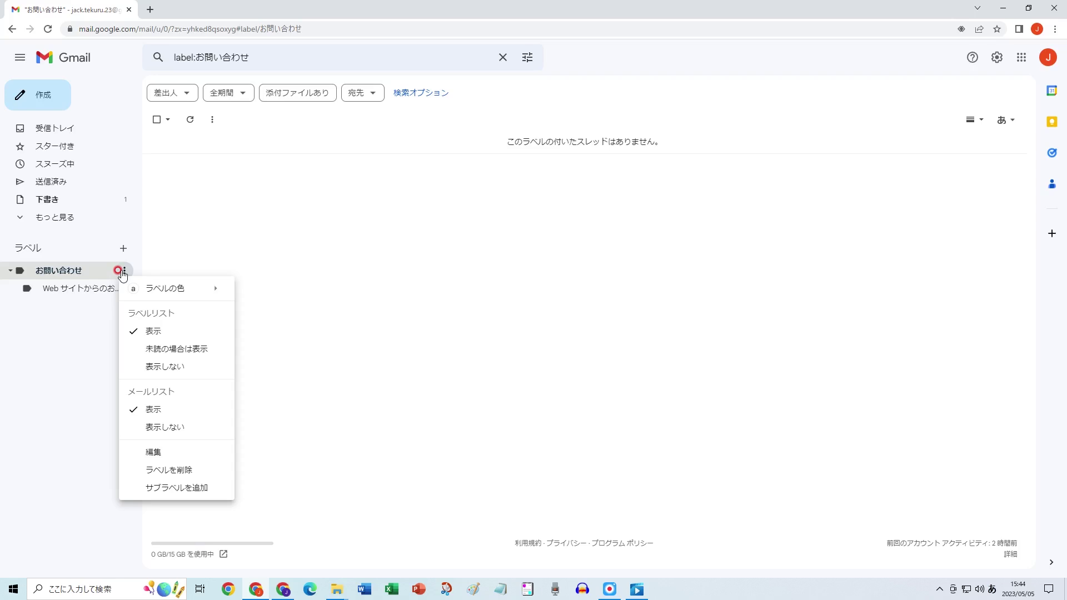
left_click(173, 256)
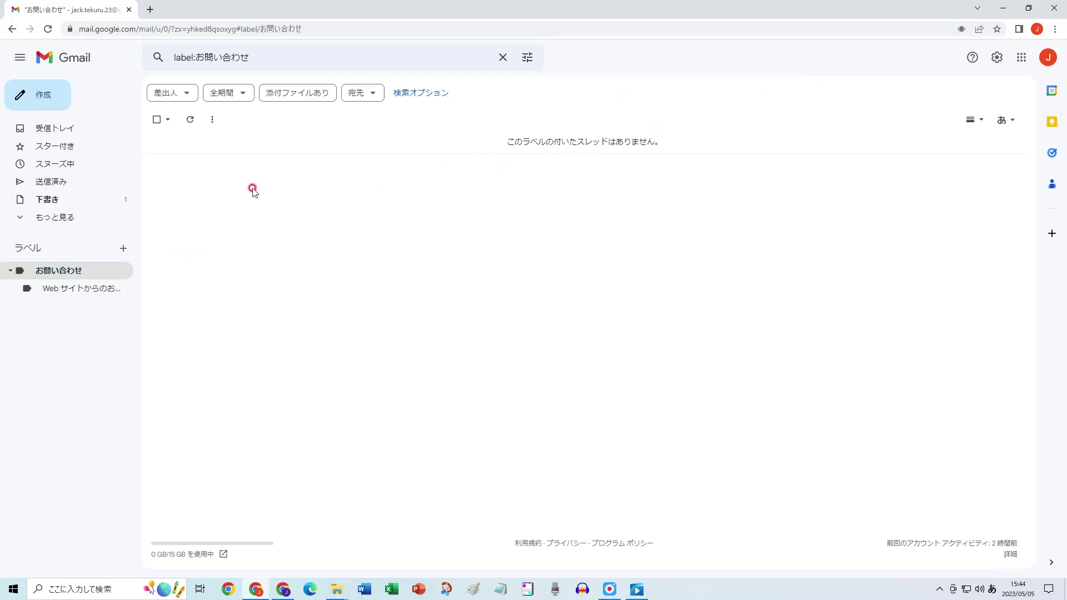
- Open the label management settings and find the visibility and action options for the custom labels
left_click(93, 219)
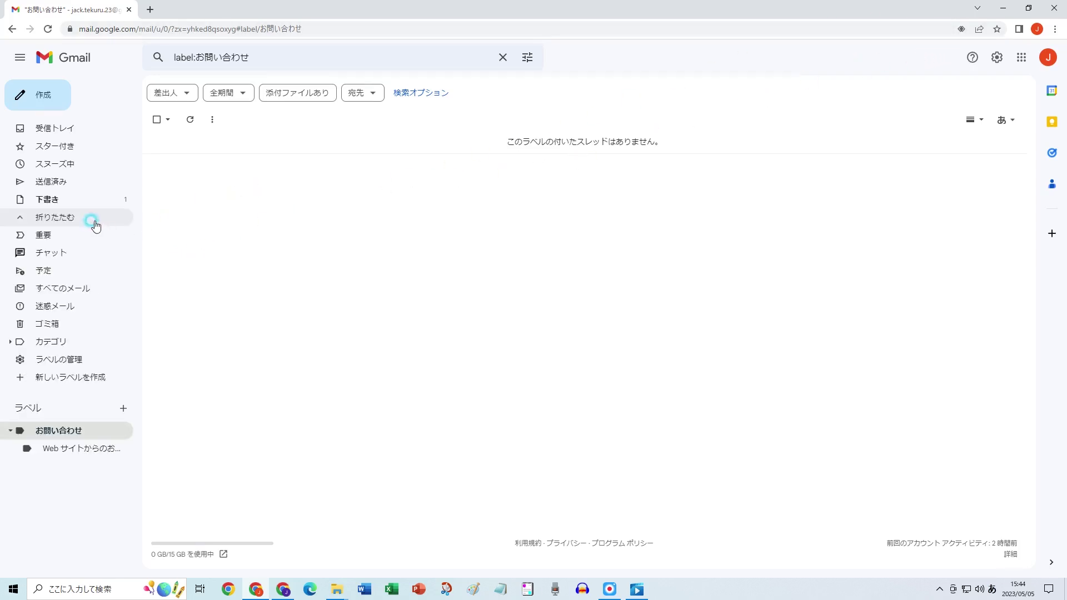
left_click(95, 360)
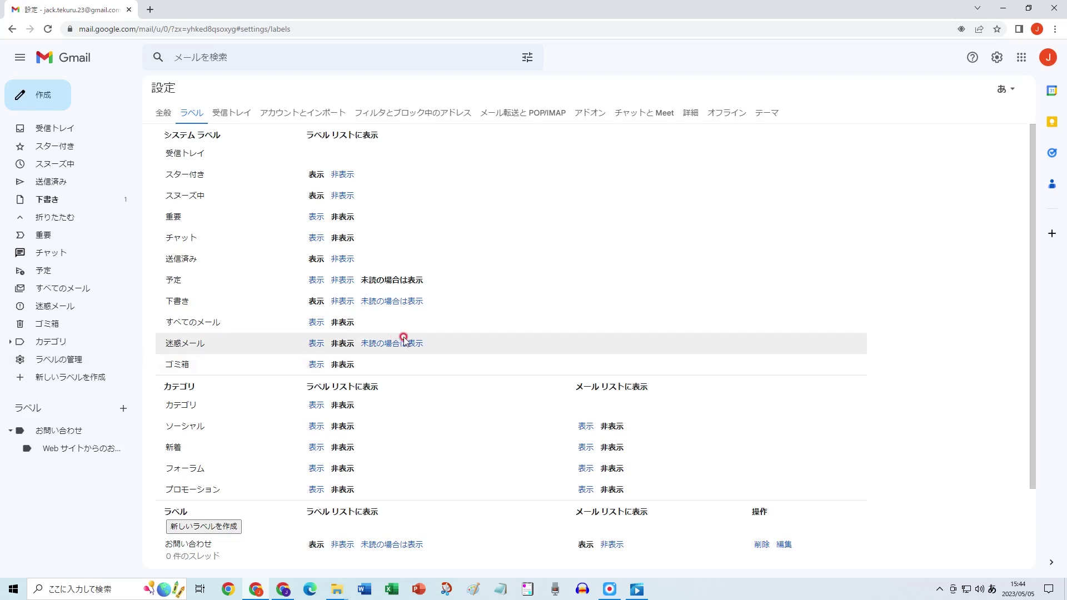
scroll(516, 340, "down", 2)
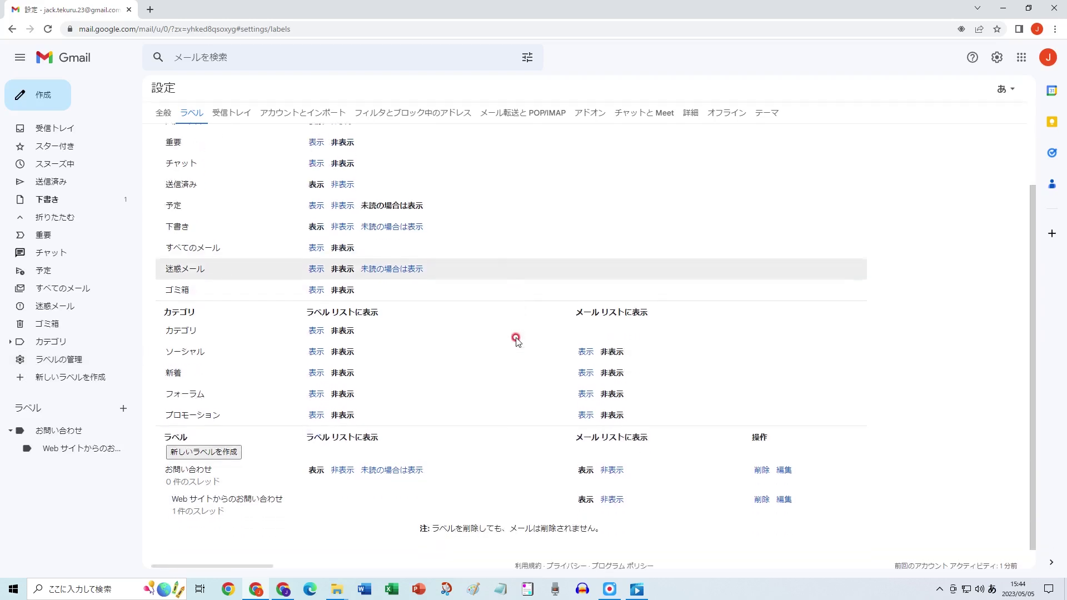
scroll(516, 341, "down", 1)
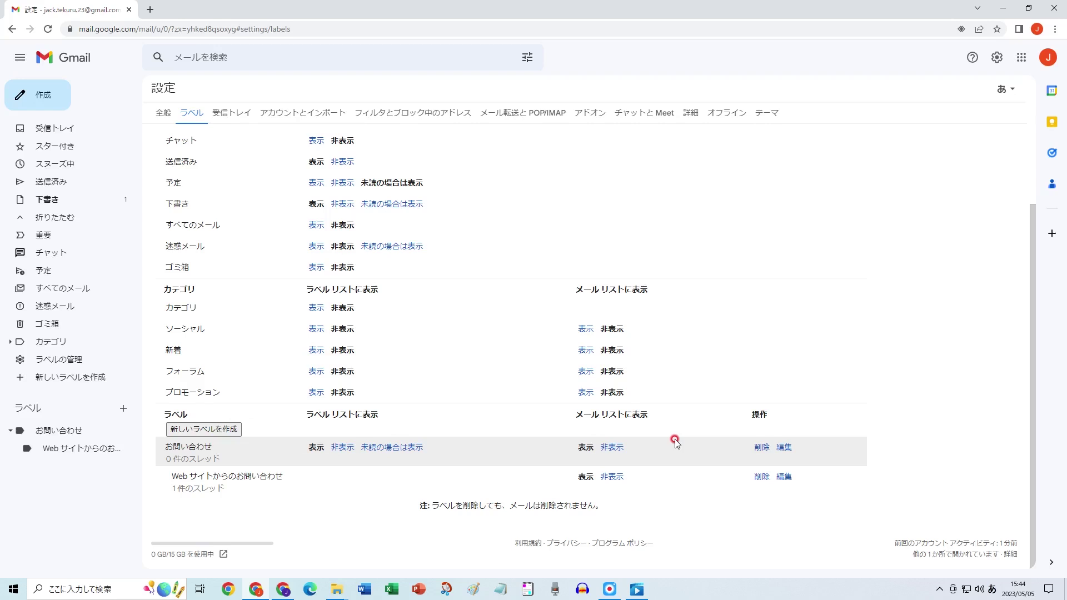
- Inspect the edit and delete dialogs of the nested label Web サイトからのお問い合わせ, leaving both without making changes
left_click(786, 477)
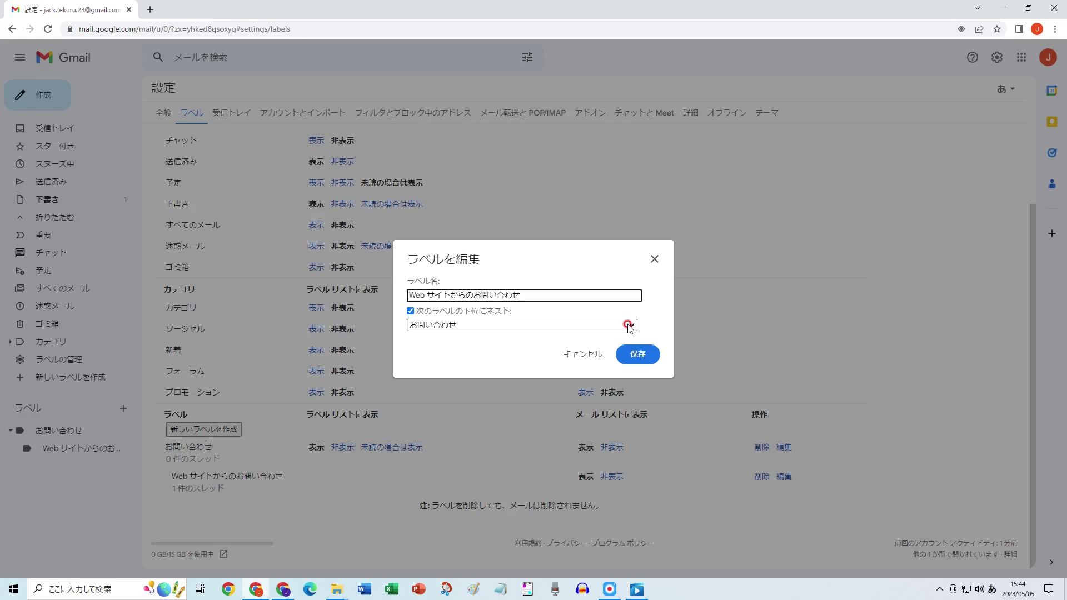
left_click(583, 353)
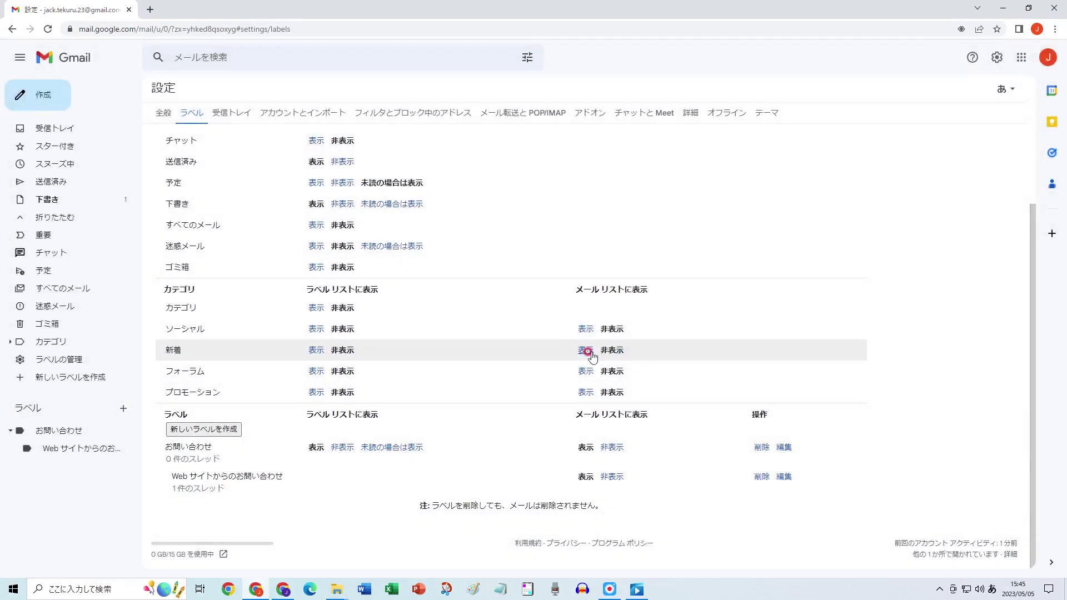
left_click(760, 477)
left_click(639, 337)
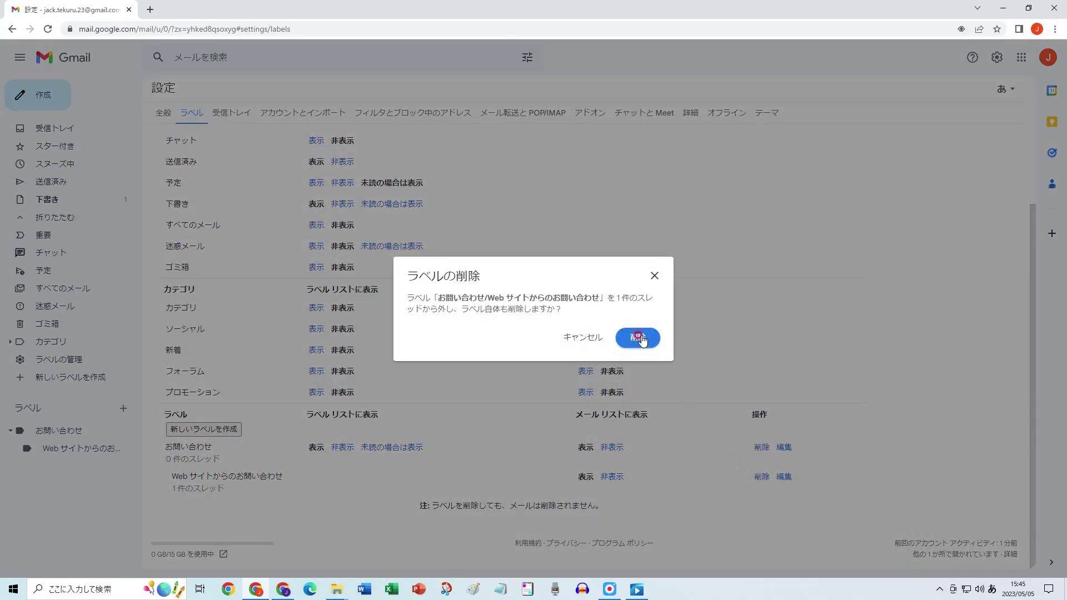
left_click(655, 278)
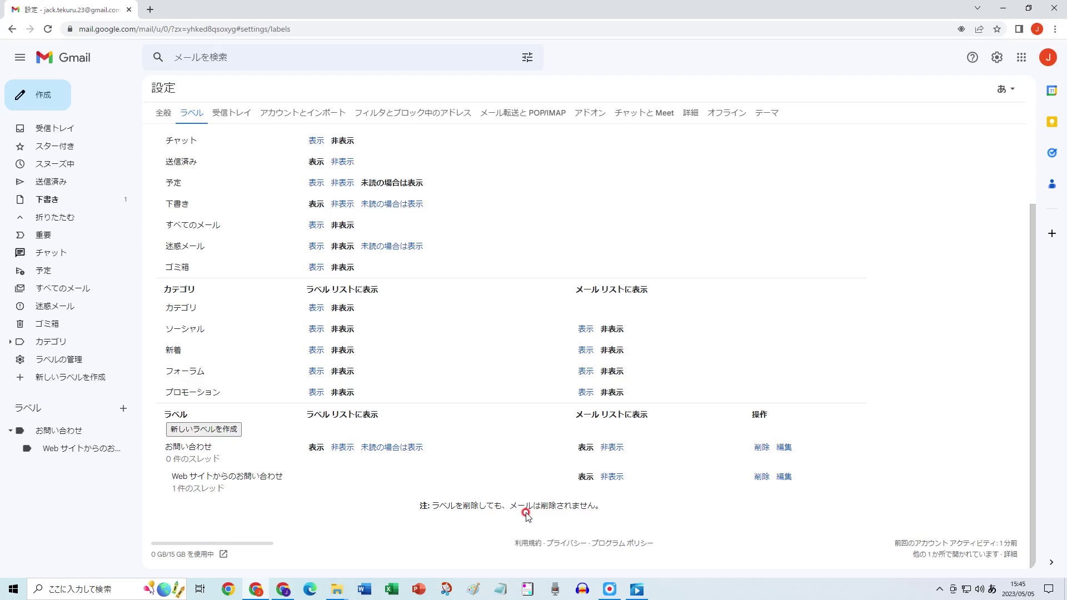
- Inspect the name and nesting options of the parent label お問い合わせ, leaving its edit dialog without saving
left_click(784, 448)
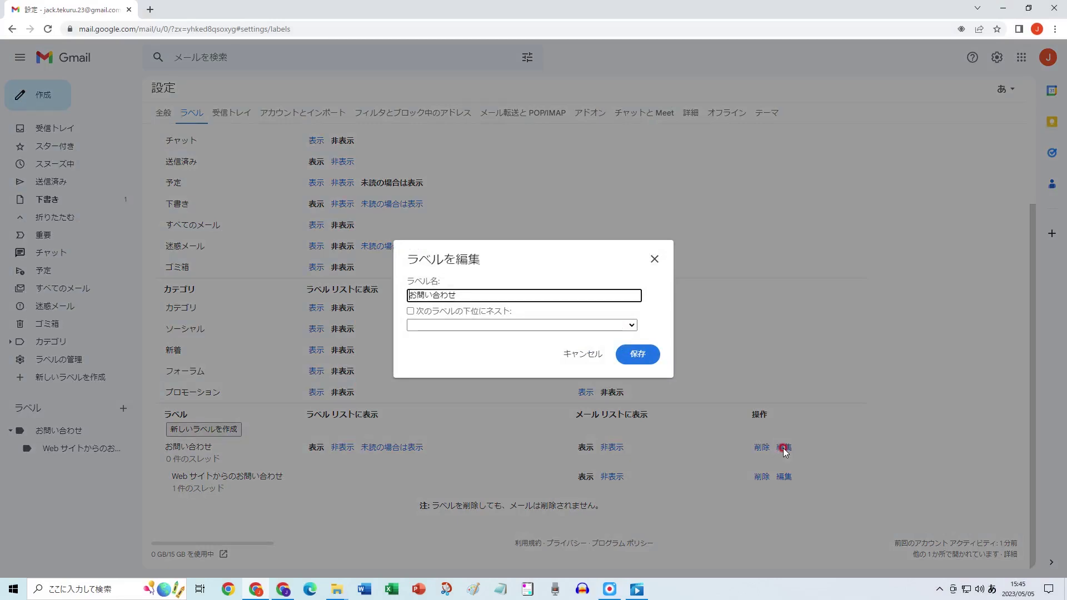
left_click(520, 326)
left_click(520, 325)
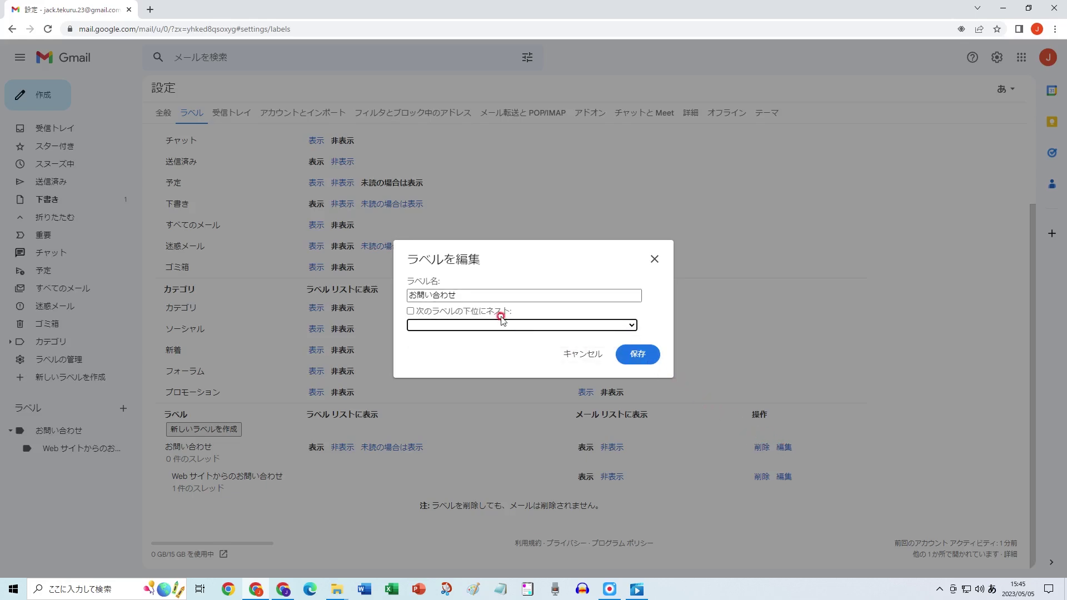
left_click(581, 354)
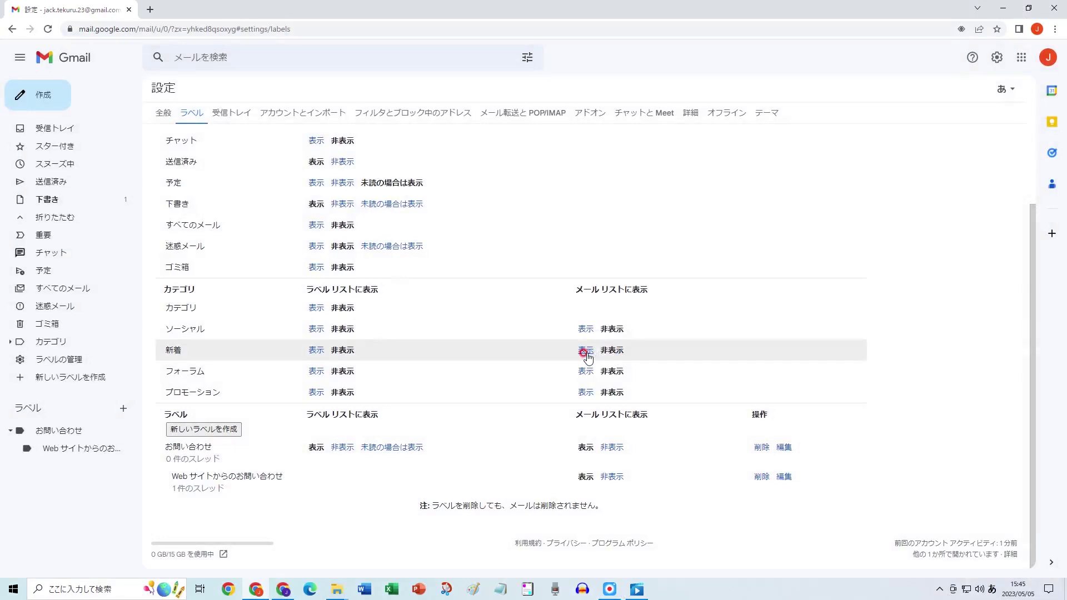